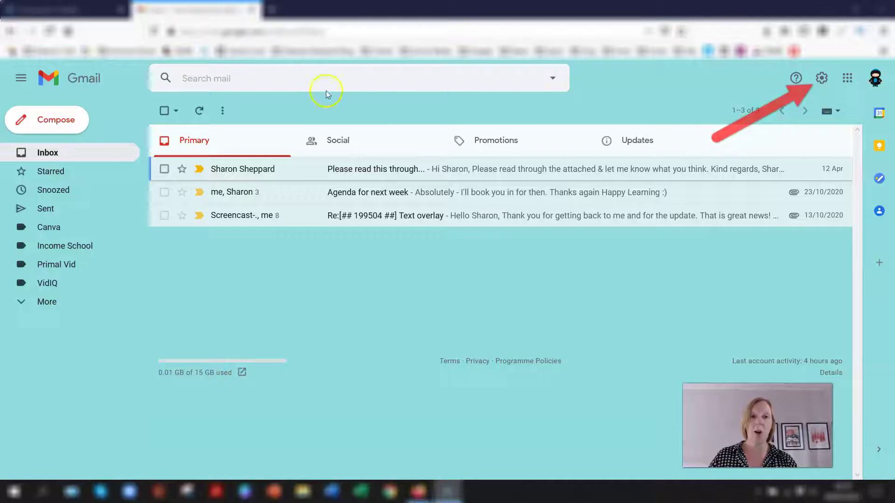
Check in the full general settings that keyboard shortcuts are turned on, and leave the settings without changing anything.
left_click(820, 77)
left_click(762, 138)
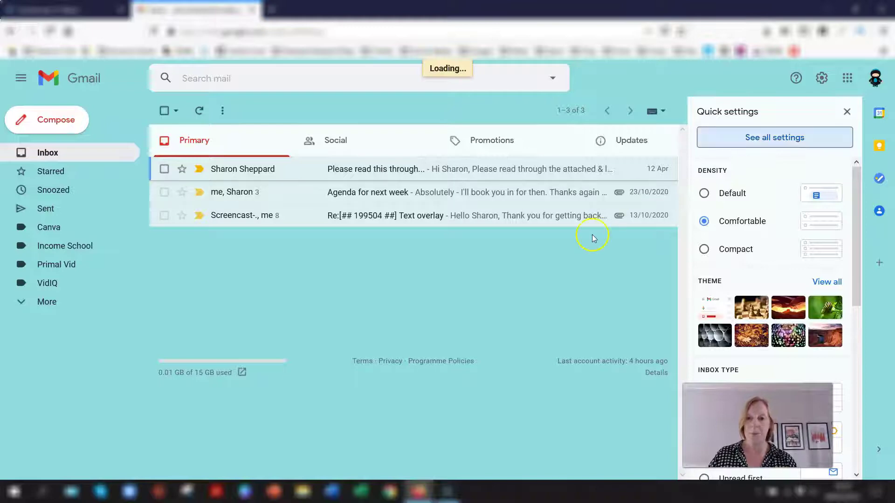
scroll(229, 228, "down", 8)
scroll(239, 224, "down", 15)
scroll(239, 221, "down", 3)
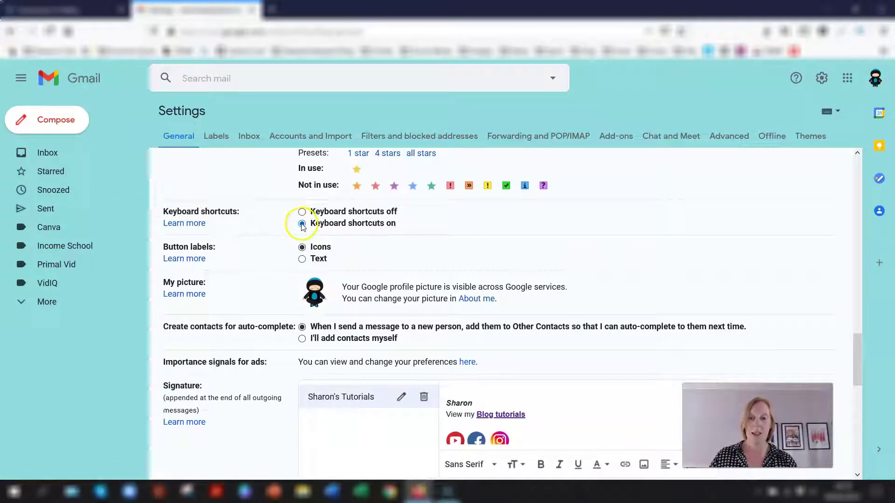
scroll(405, 233, "down", 6)
scroll(419, 234, "down", 5)
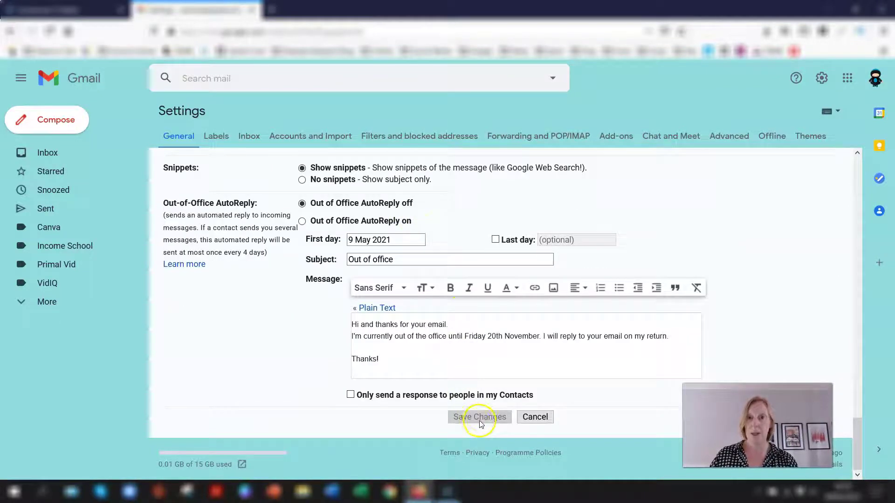
left_click(529, 417)
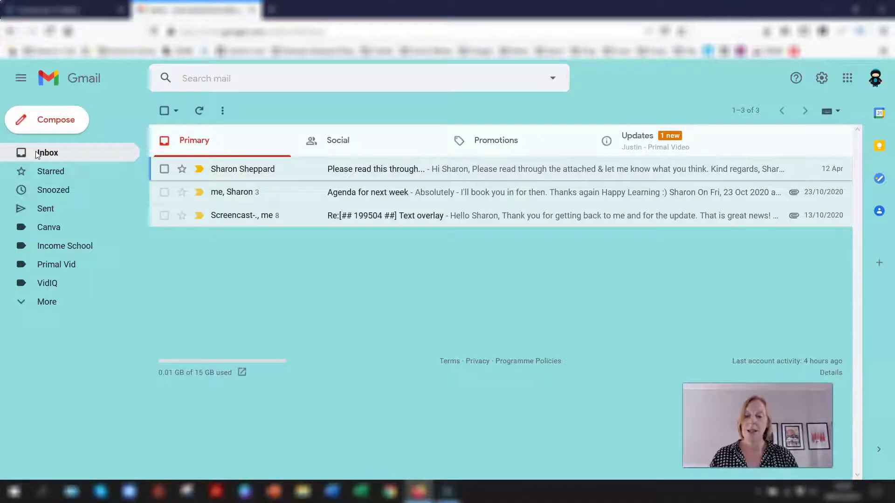
Start a new message and address it to the suggested contact.
key("c")
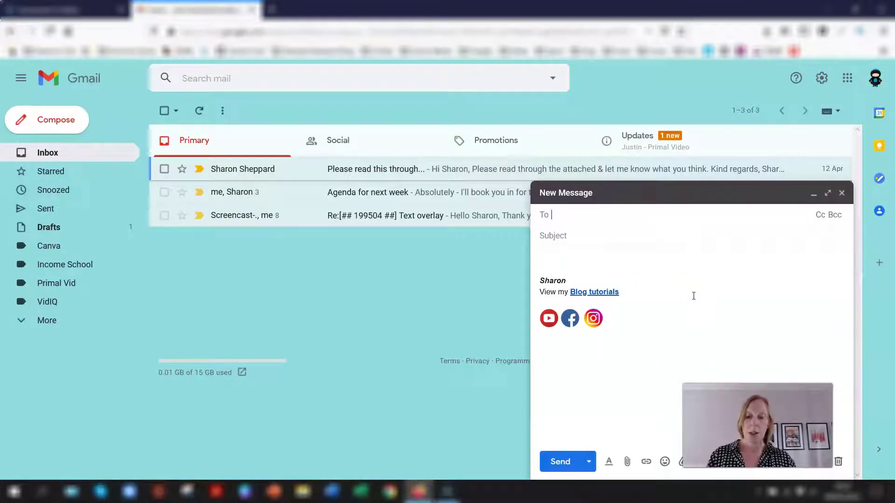
type("sh")
left_click(681, 246)
Add the Cc and Bcc fields to the new message and discard the draft.
key("ctrl+shift+c")
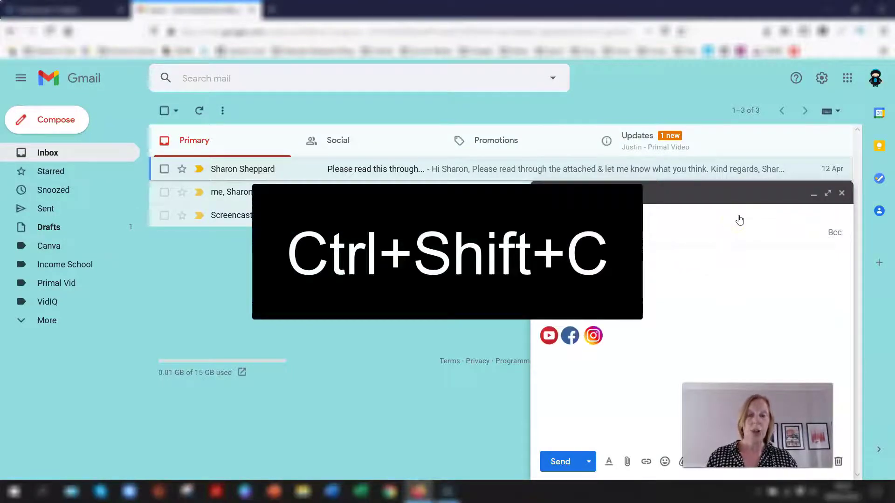
key("ctrl+shift+b")
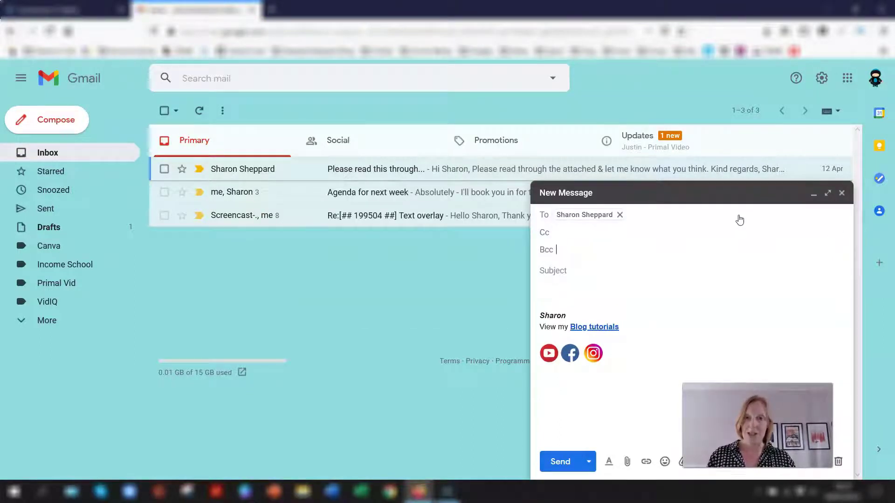
key("Tab")
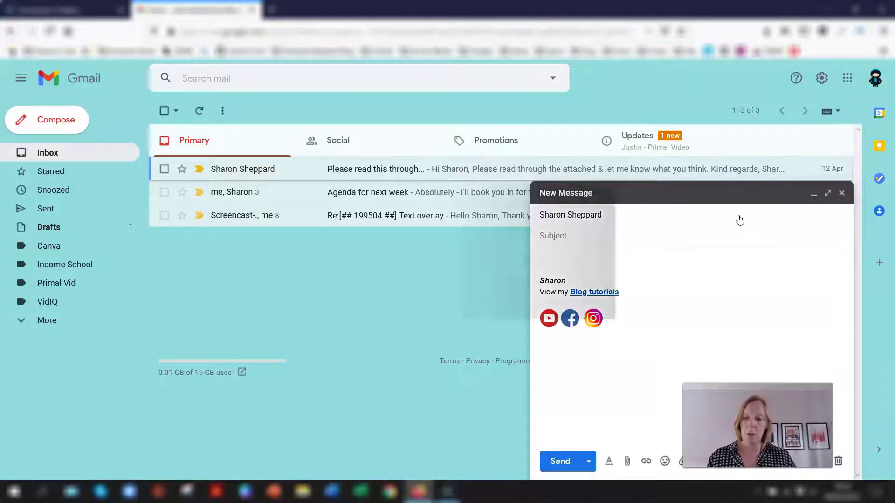
key("ctrl+shift+d")
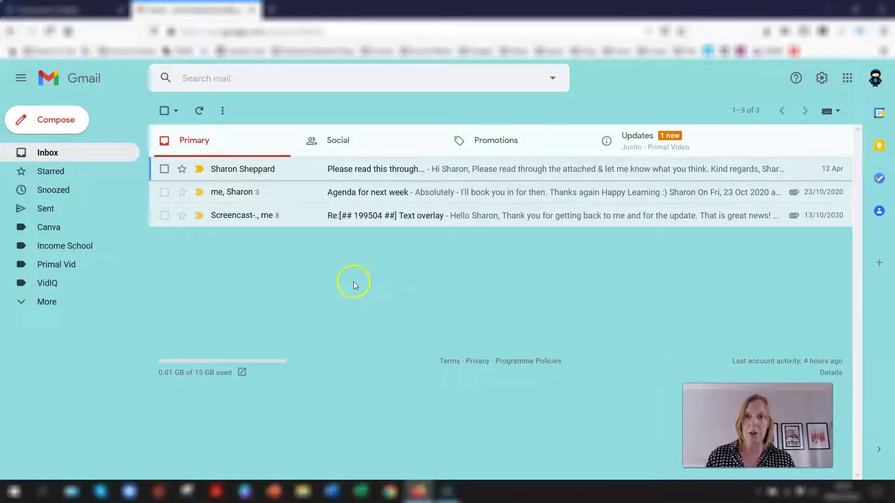
Open the "Please read this through..." email from the inbox, start a reply to it and discard the reply.
left_click(273, 171)
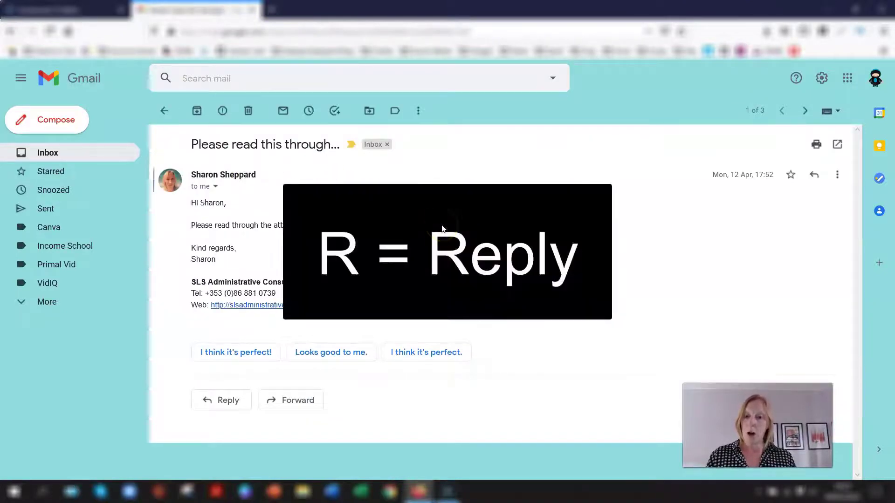
key("r")
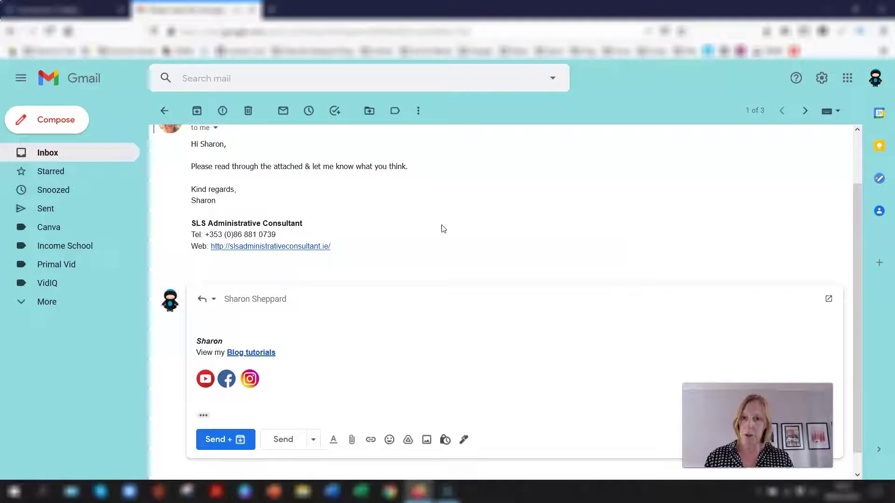
key("Escape")
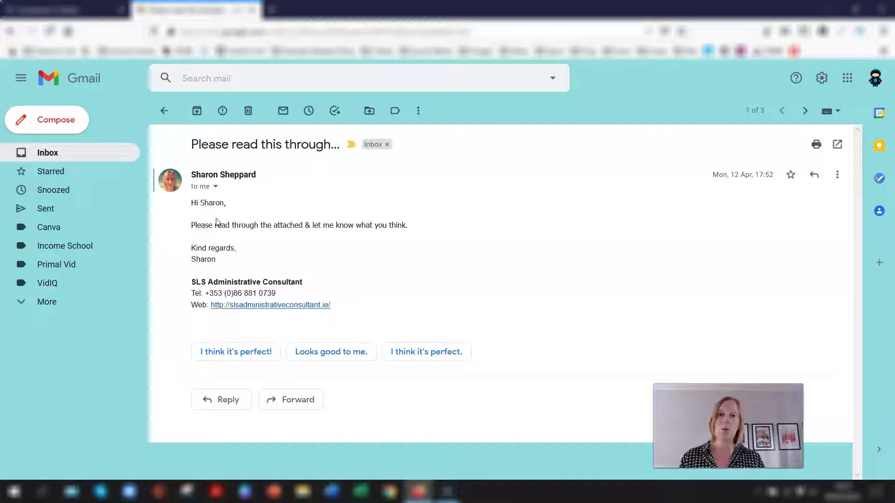
Start a reply to all and a forward of the open email, discarding each draft.
key("a")
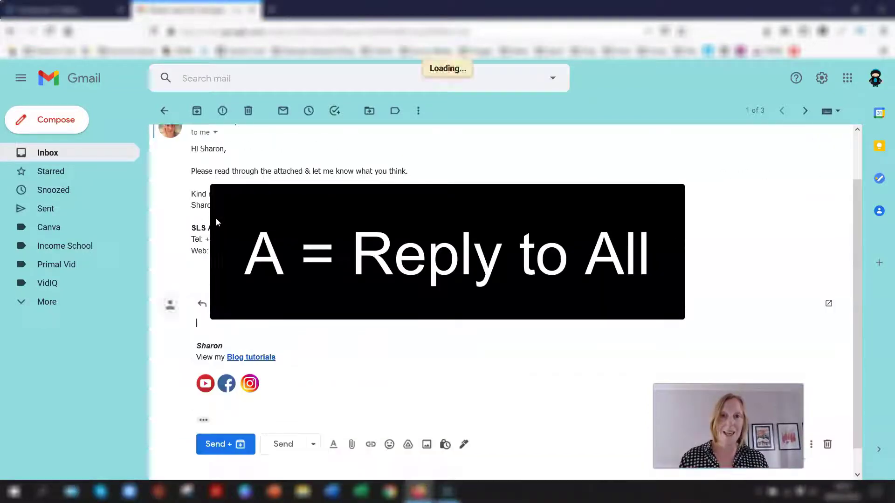
key("Escape")
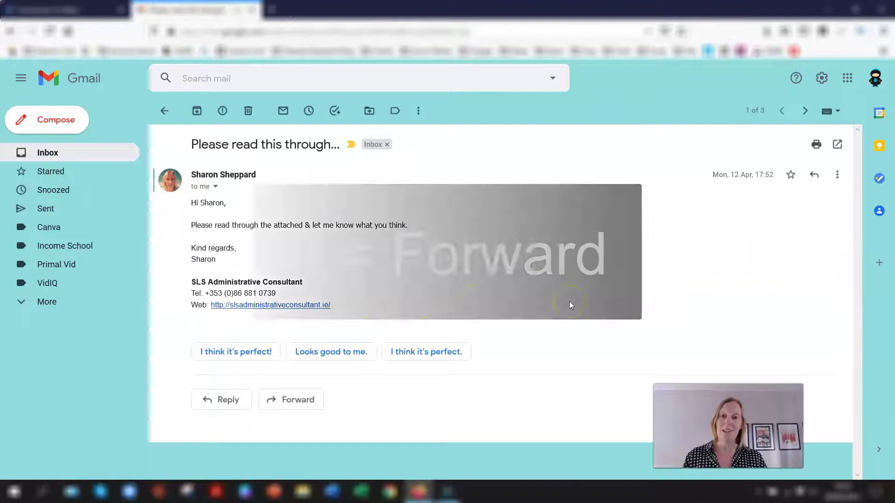
key("f")
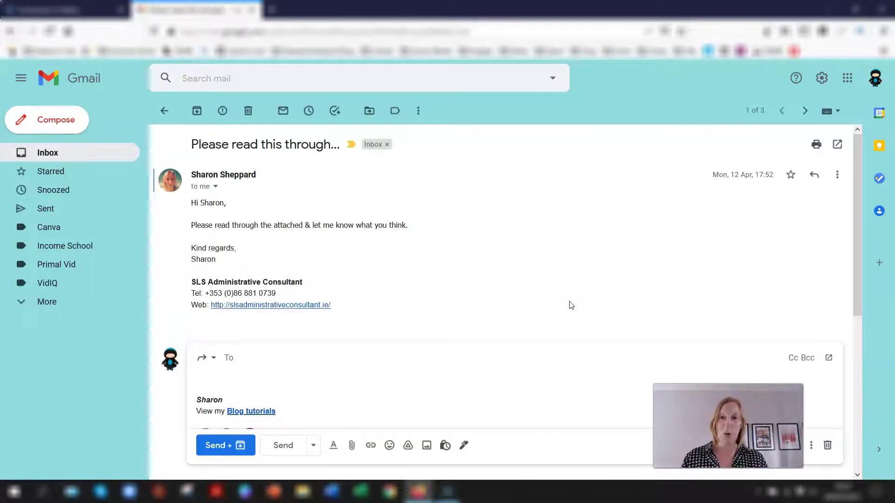
left_click(828, 445)
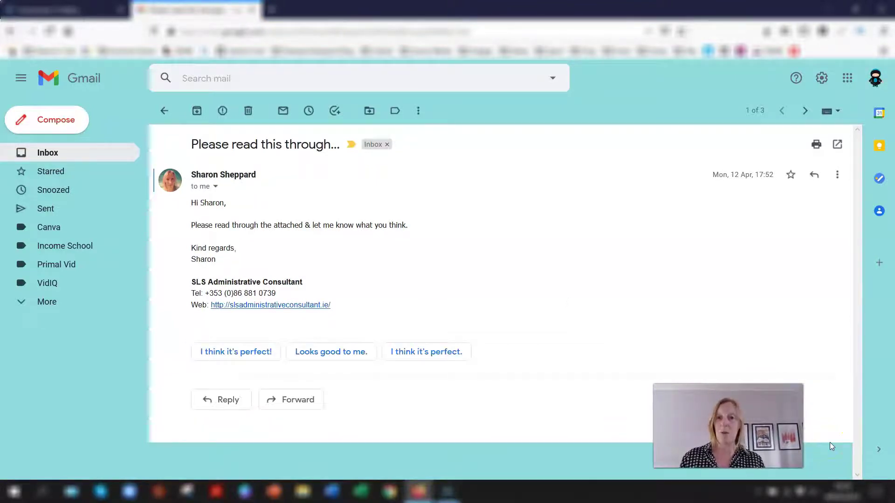
left_click(694, 377)
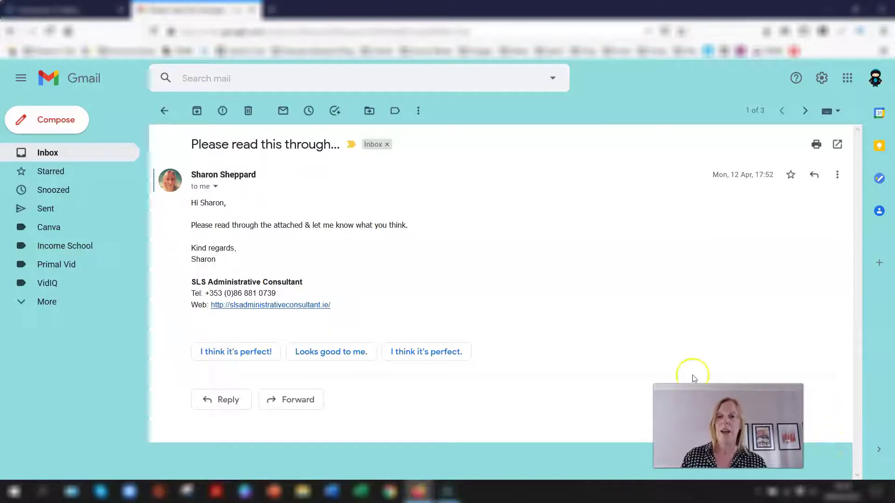
Return to the inbox and write "hi there" on three lines of a new message: one bold, one italic, one underlined.
left_click(54, 152)
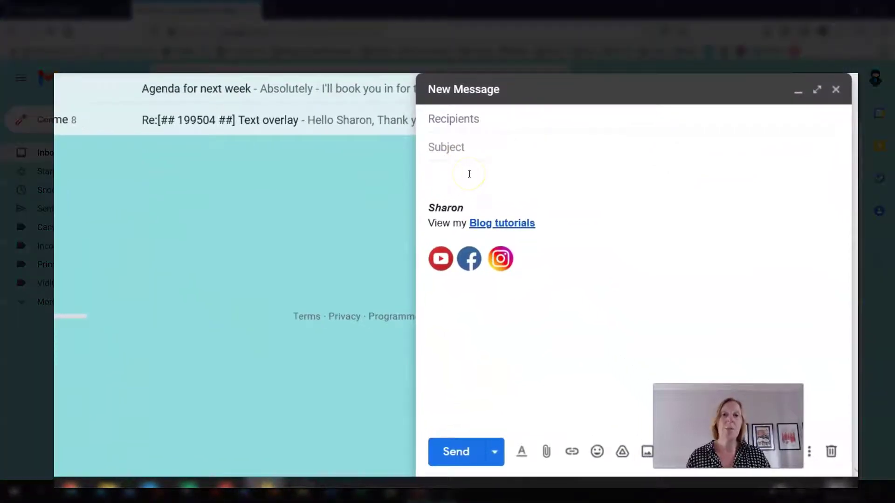
left_click(469, 174)
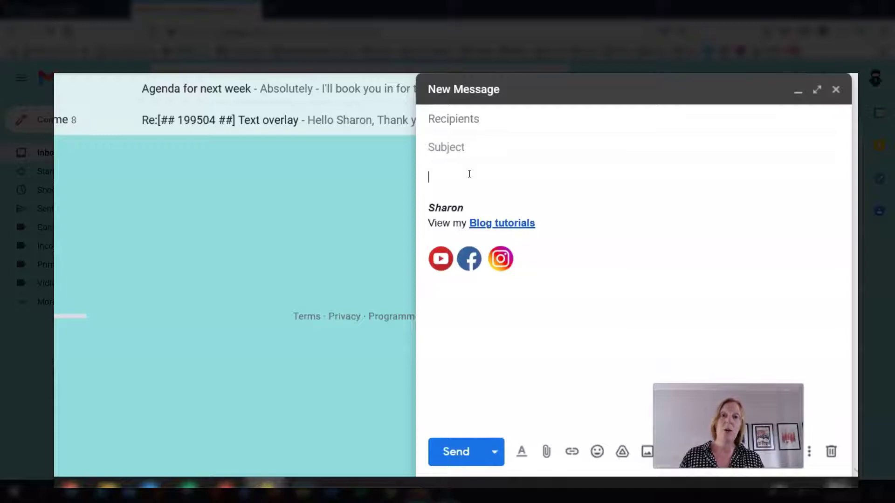
key("ctrl+b")
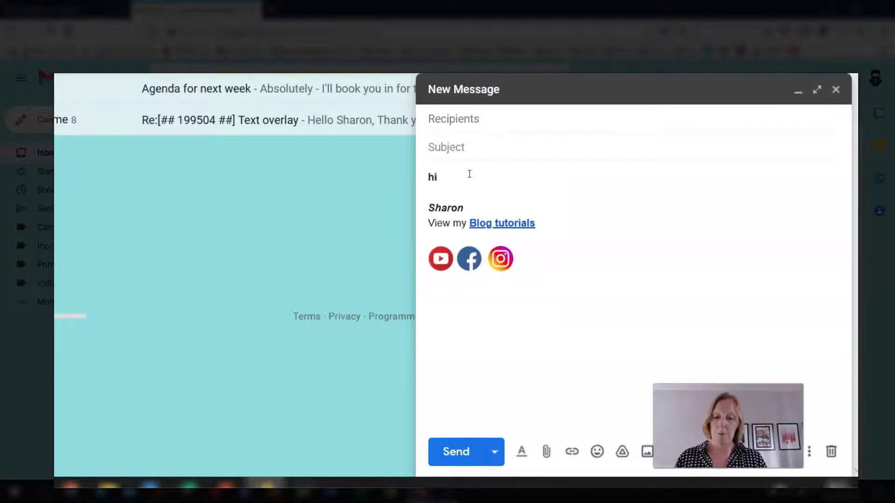
key("Return")
key("ctrl+i")
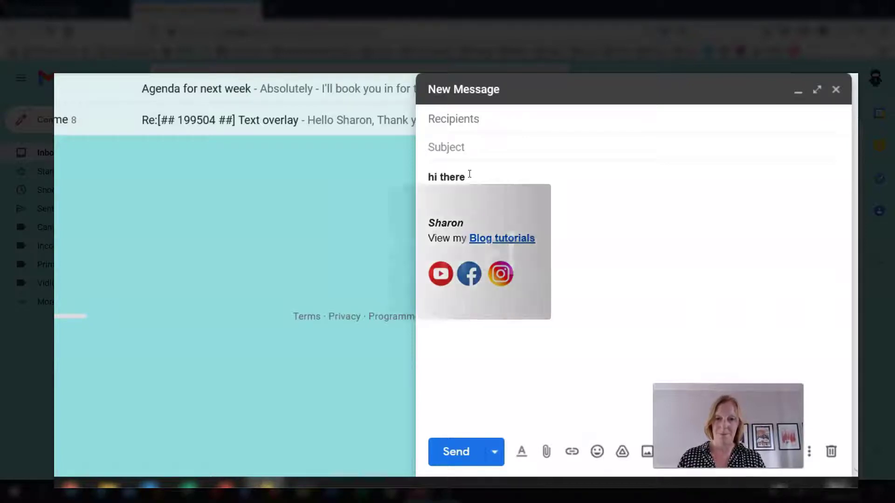
type("hi there")
key("Return")
key("ctrl+u")
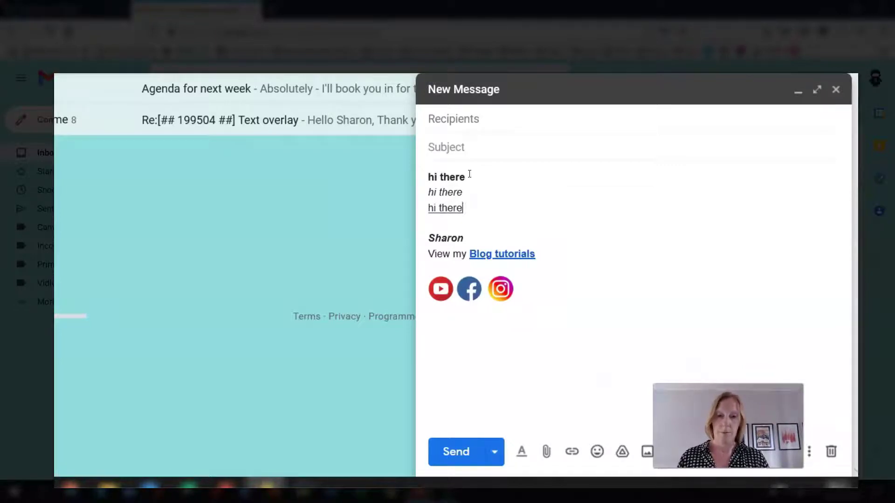
key("Return")
Undo the last edits in the message body back through the underlined line, and redo them.
key("ctrl+z")
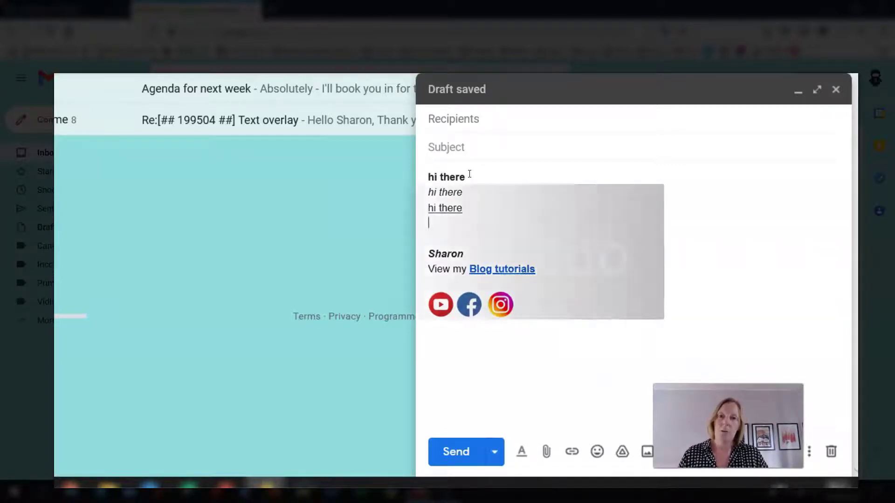
key("ctrl+z")
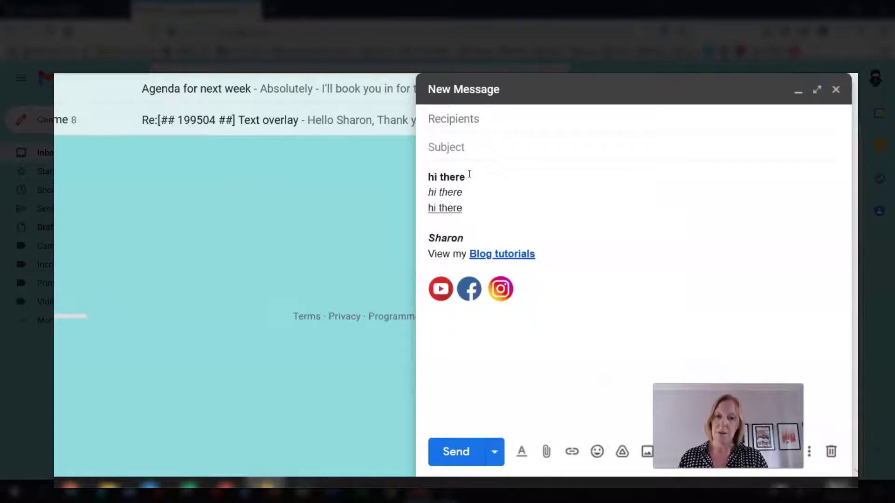
key("ctrl+z")
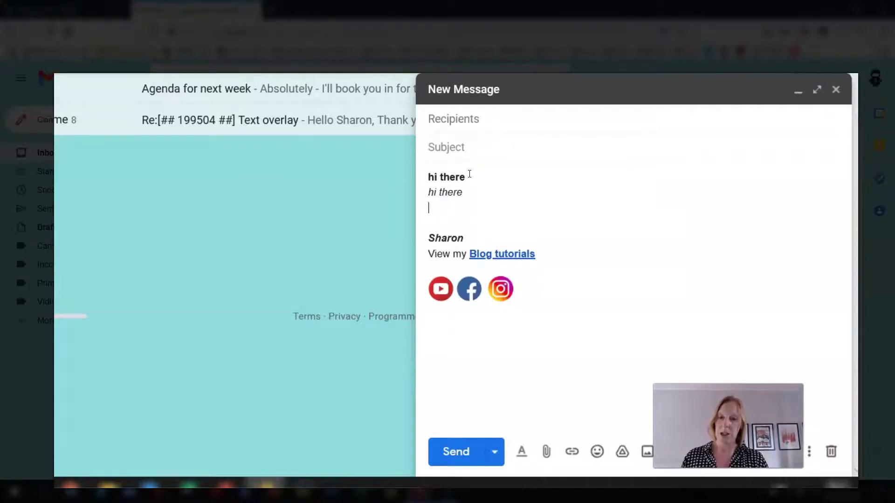
key("ctrl+y")
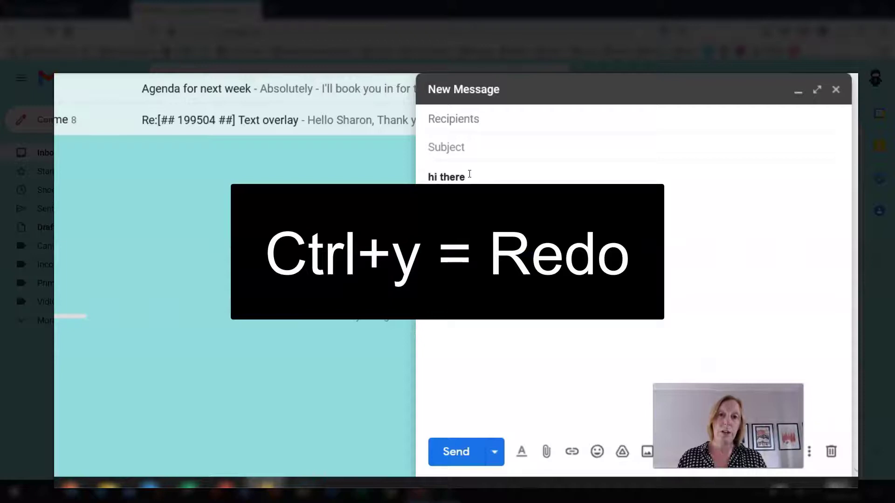
key("ctrl+y")
key("ctrl+y")
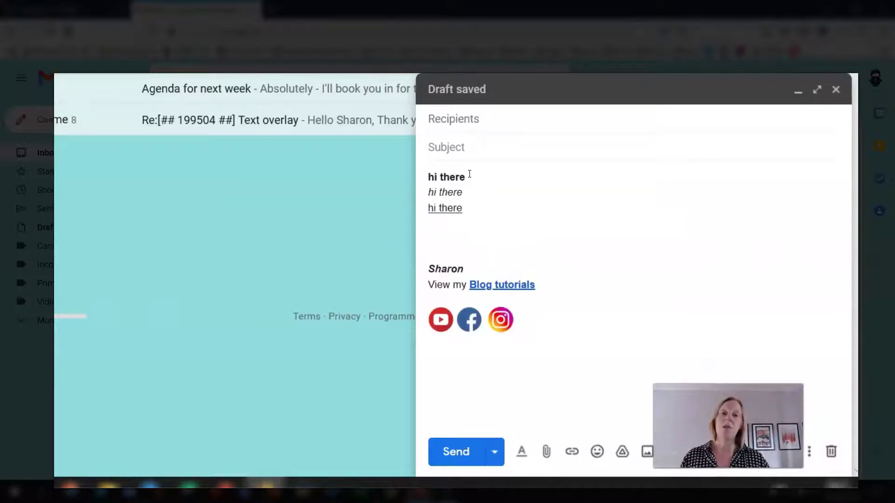
Add a numbered list with the items "hi" and "there" below the formatted lines.
key("ctrl+shift+7")
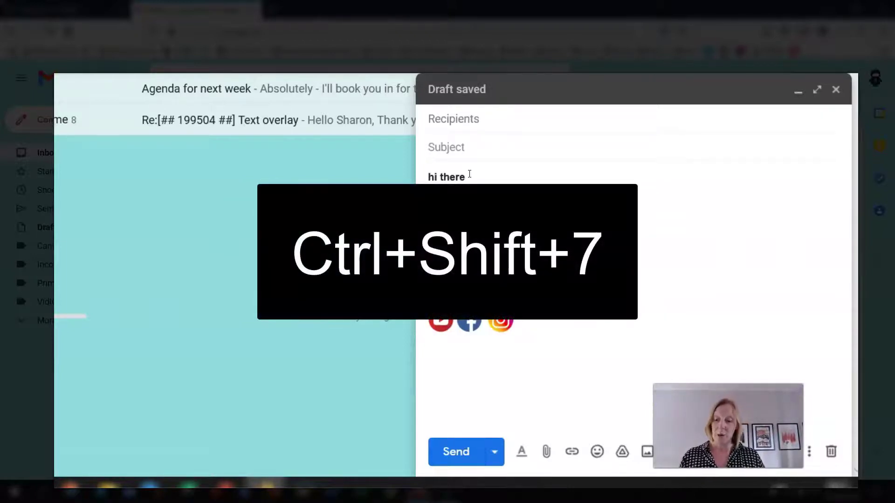
key("ctrl+shift+7")
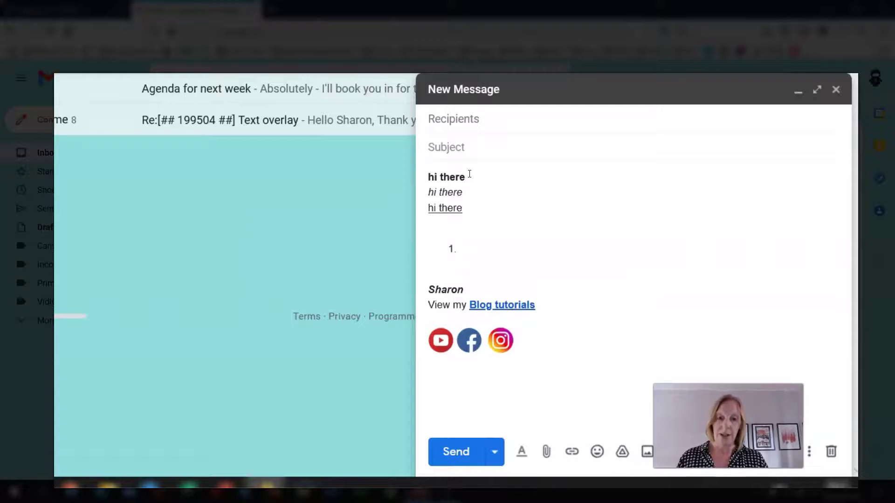
type("hi")
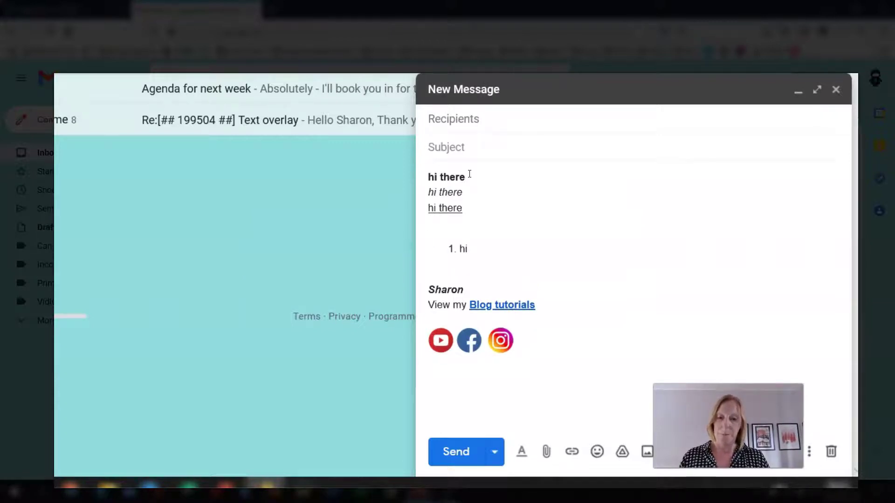
key("Return")
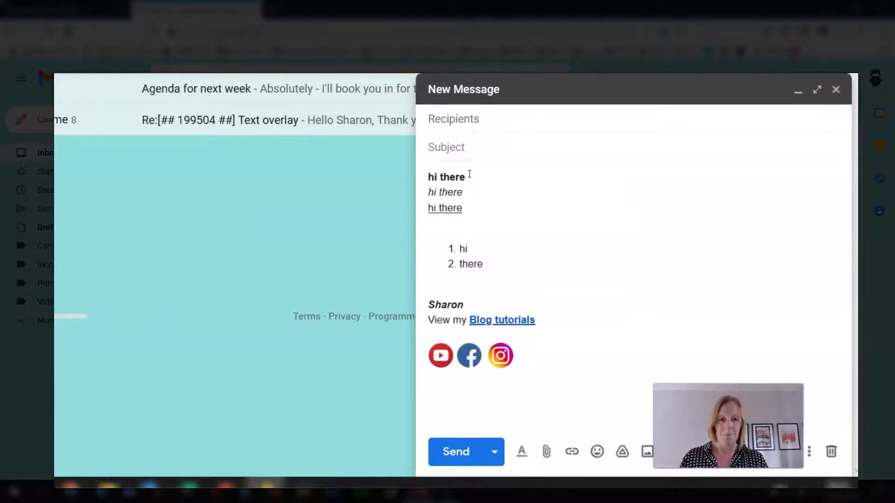
Add a bulleted list with the items "hi" and "there" below the numbered list.
key("ctrl+shift+8")
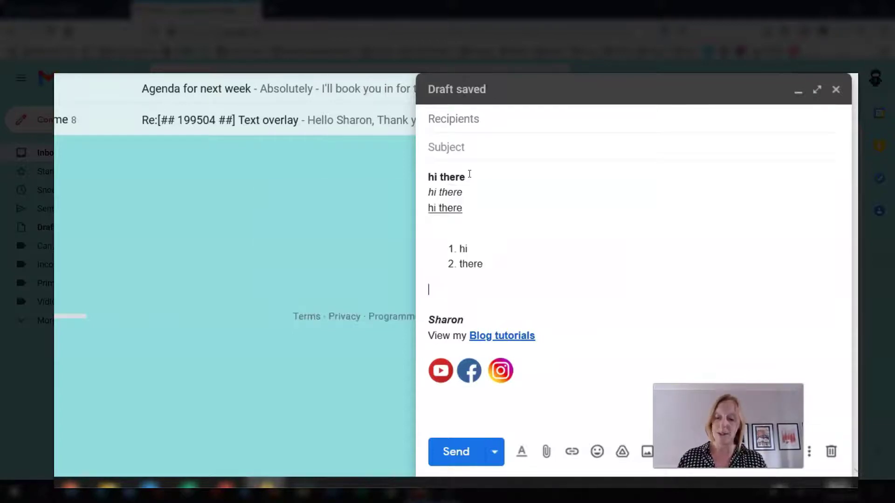
key("ctrl+shift+8")
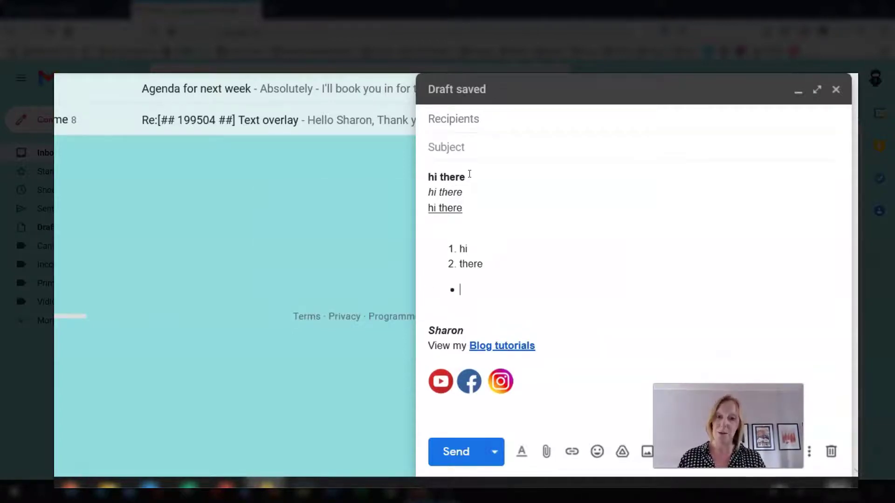
type("hi")
key("Return")
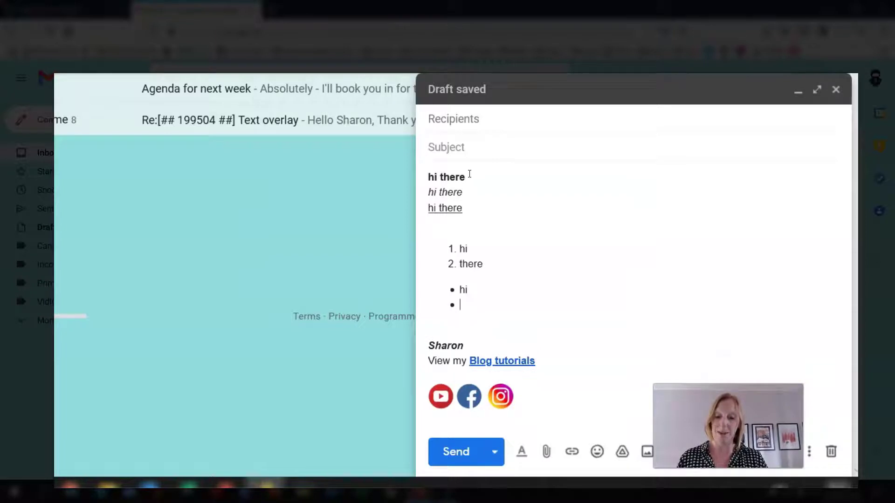
type("there")
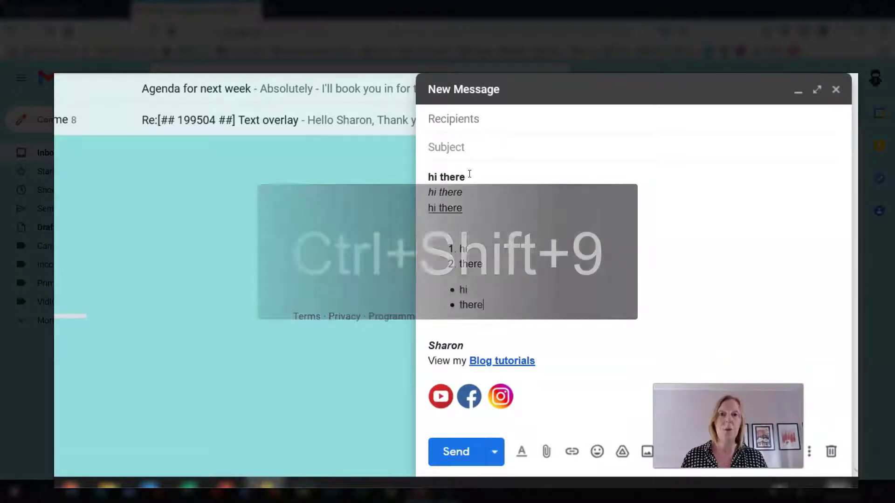
Format the last bullet "there" as a quote, and align the bold line left, the italic line right and the underlined line centre.
key("ctrl+shift+9")
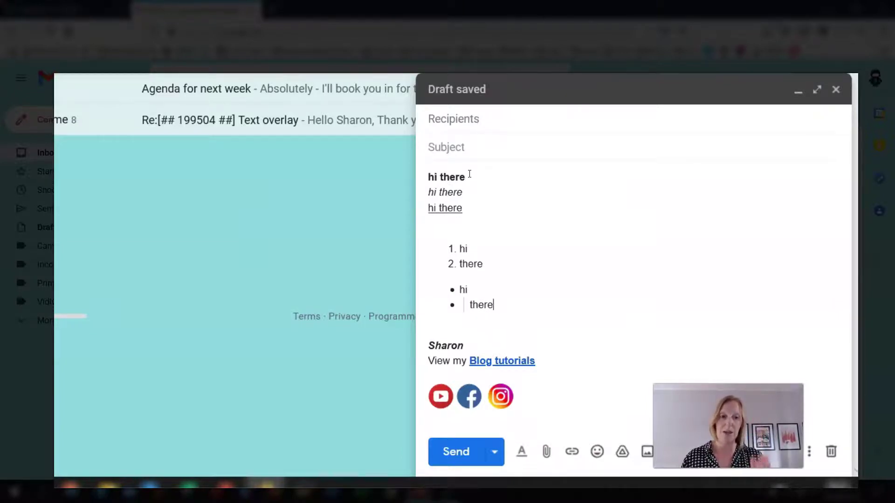
key("ctrl+shift+l")
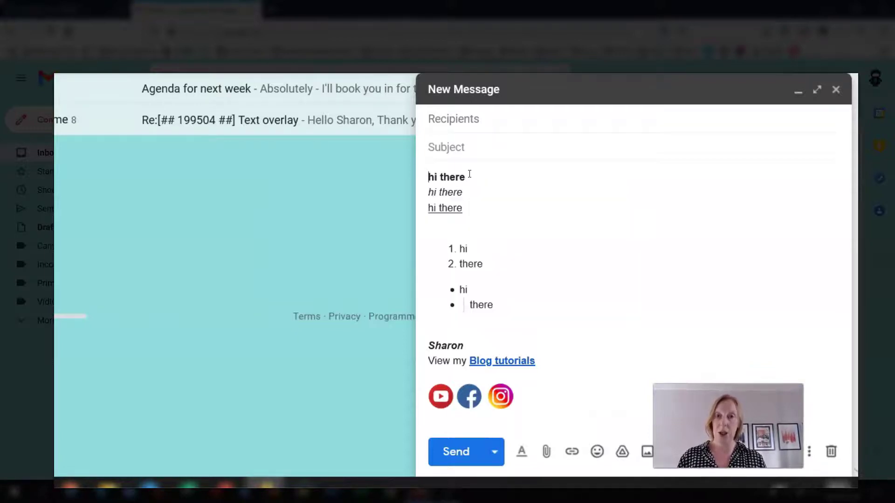
key("ctrl+shift+r")
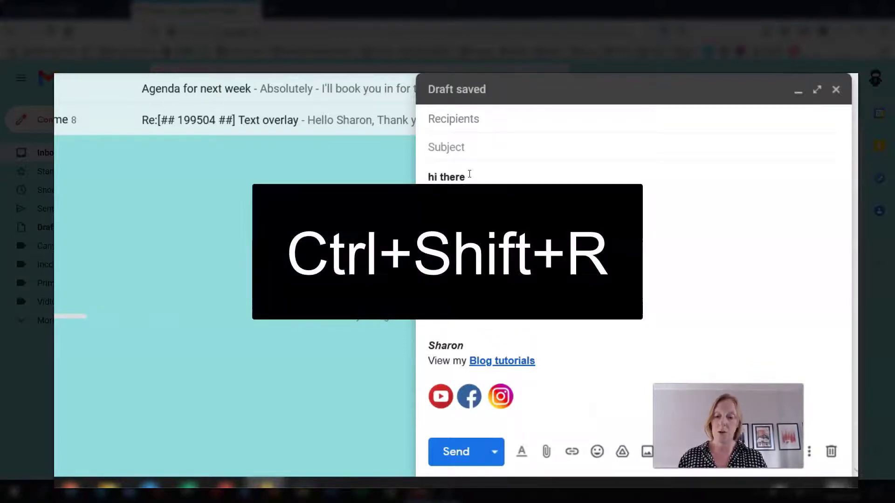
key("ctrl+shift+r")
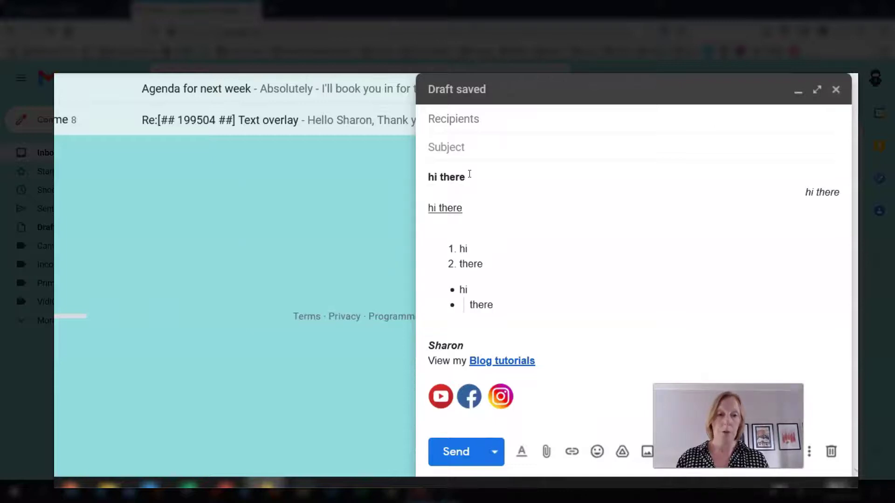
left_click(819, 193)
key("ctrl+shift+e")
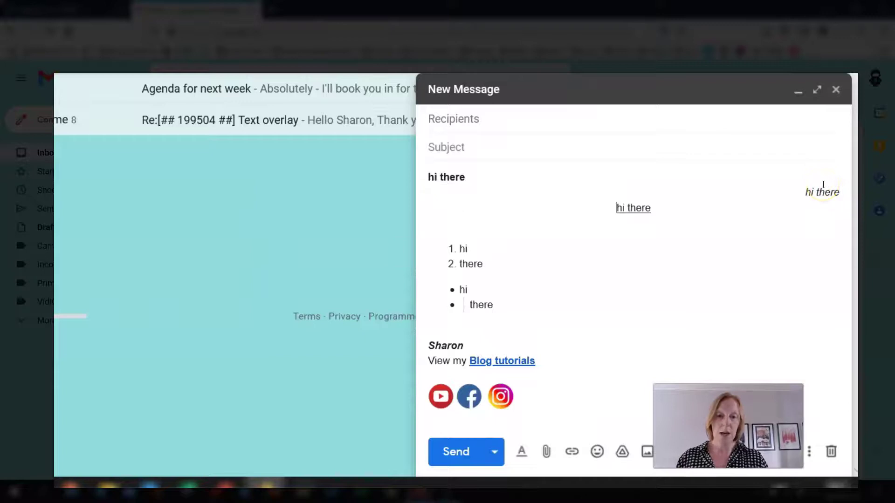
Remove all formatting from the message text above the signature, including the lists, the quote and the alignment.
left_click(520, 171)
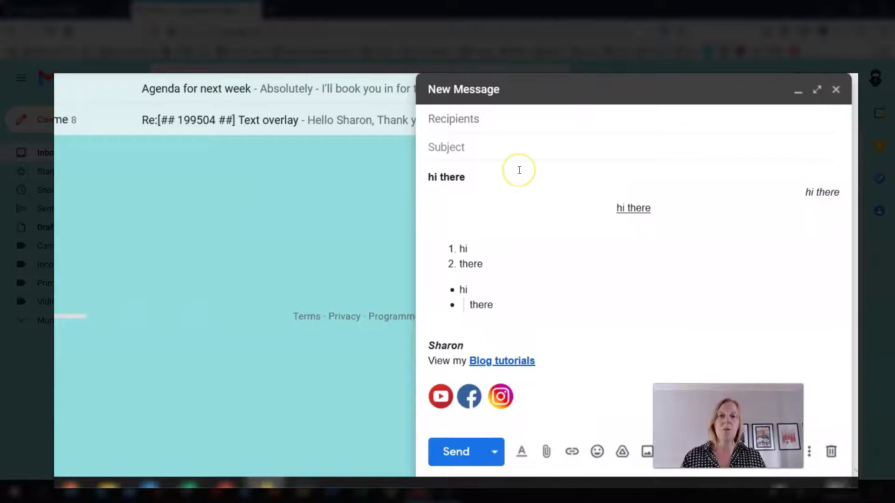
left_click_drag(519, 171, 586, 307)
key("ctrl+backslash")
key("ctrl+backslash")
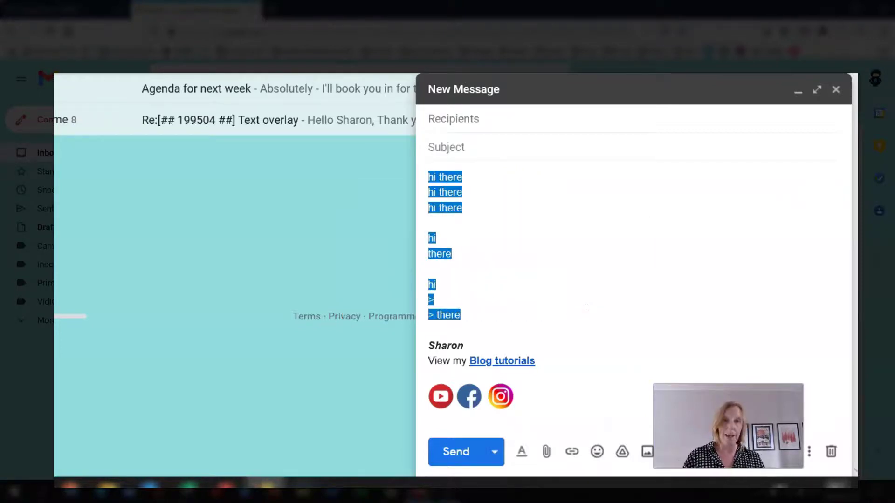
key("Left")
left_click(503, 243)
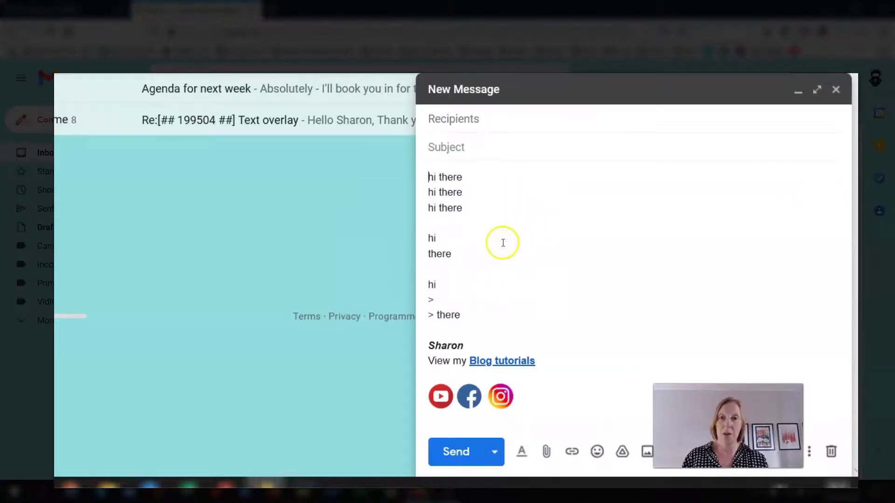
Open the link settings for the second "hi there" line, and close them without adding a link.
left_click_drag(425, 192, 460, 193)
key("ctrl+k")
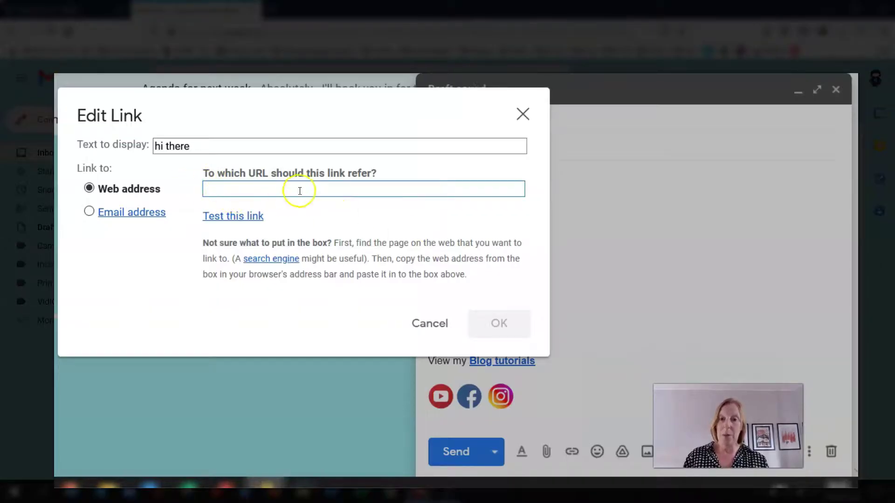
left_click(442, 324)
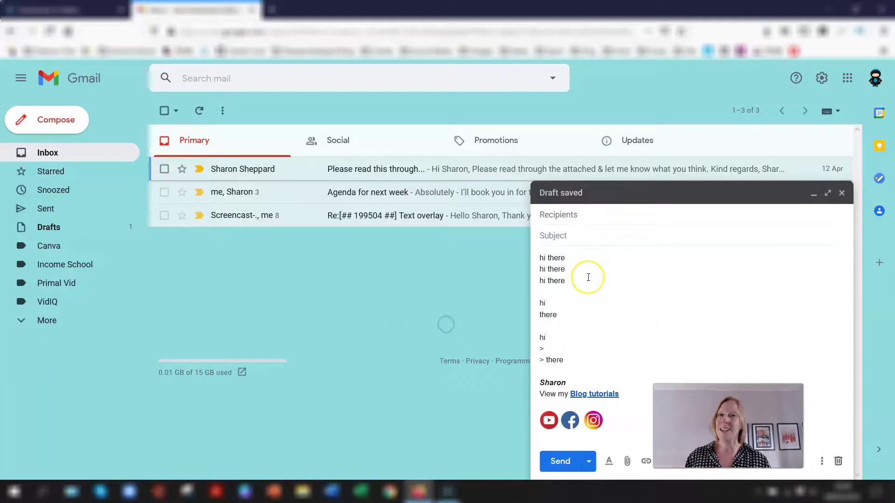
left_click(588, 278)
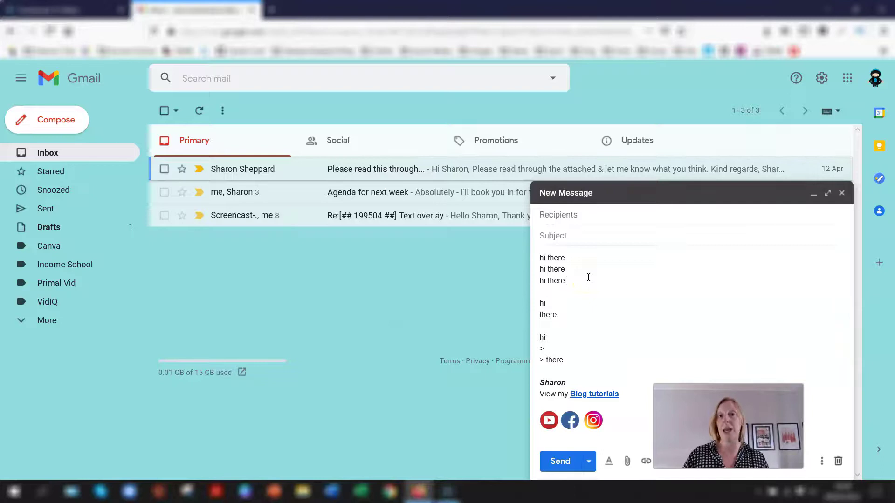
Open the "Please read this through..." conversation from the inbox, and return to the inbox.
left_click(303, 215)
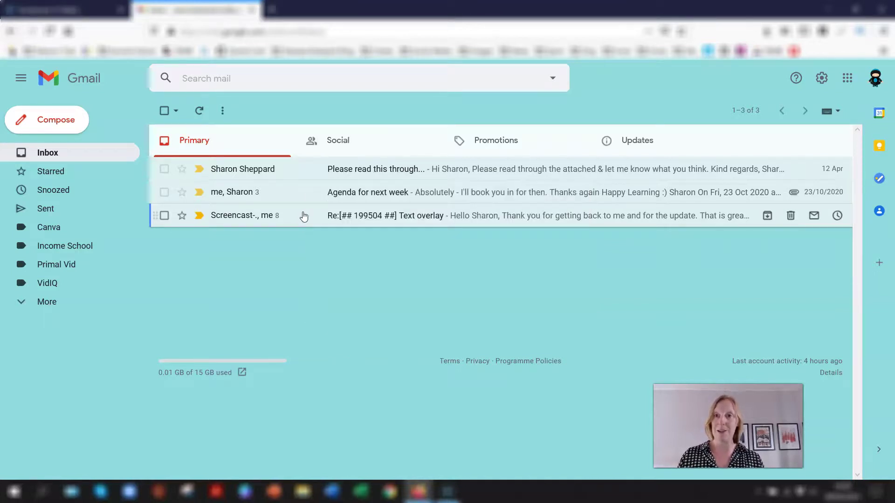
key("o")
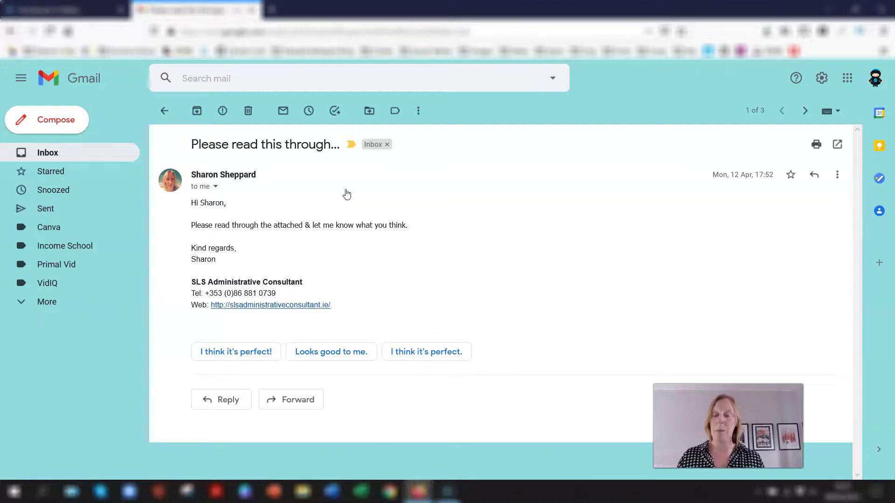
key("u")
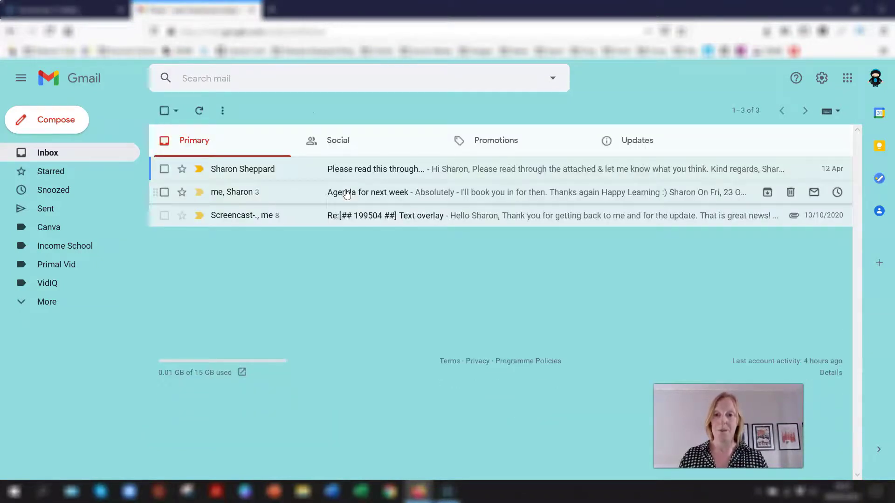
Reopen "Please read this through...", move to the older "Agenda for next week" conversation and back to the newer one, and return to the inbox.
left_click(343, 217)
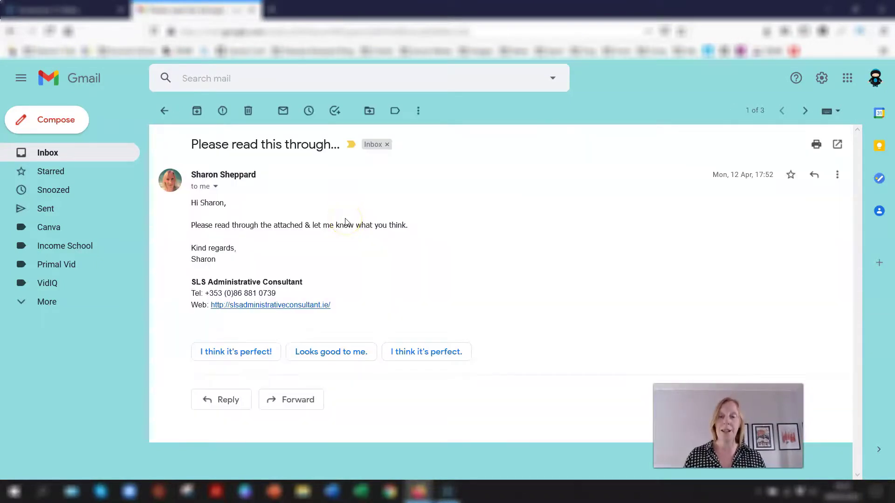
key("j")
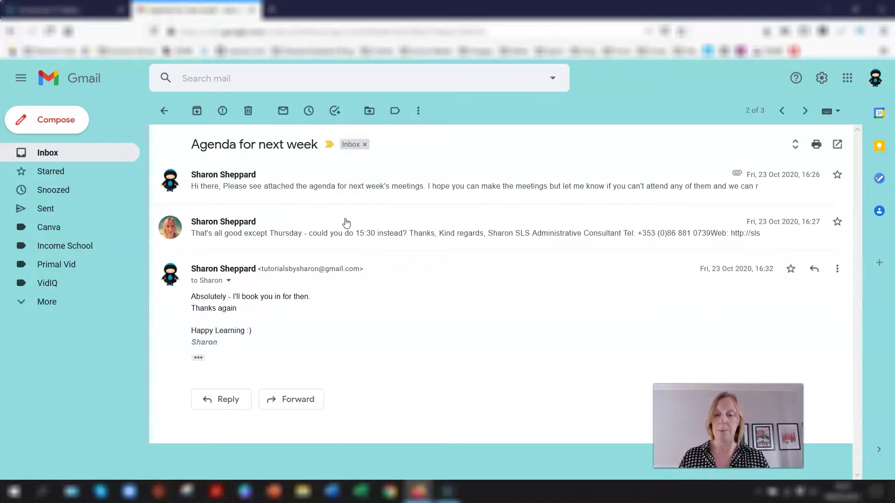
key("k")
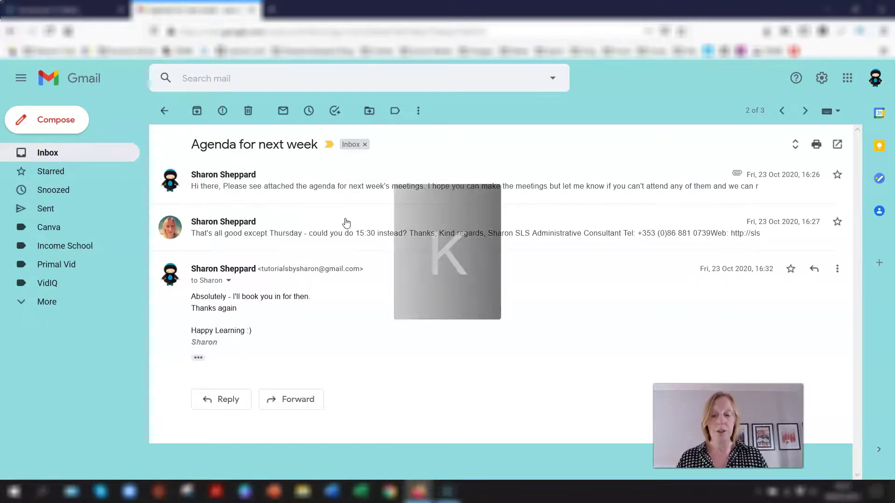
key("u")
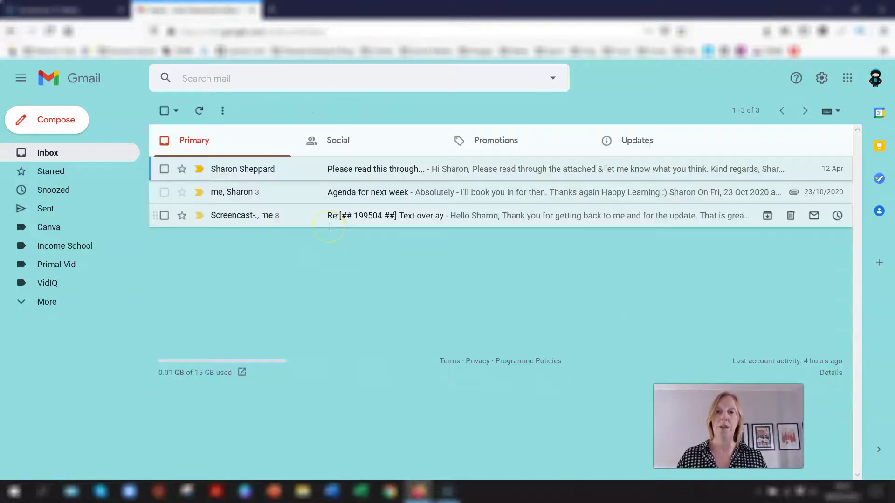
key("o")
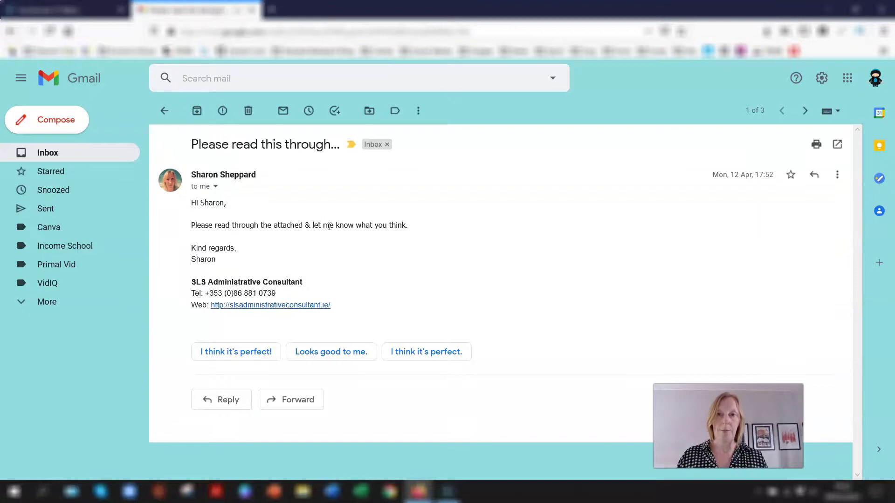
key("u")
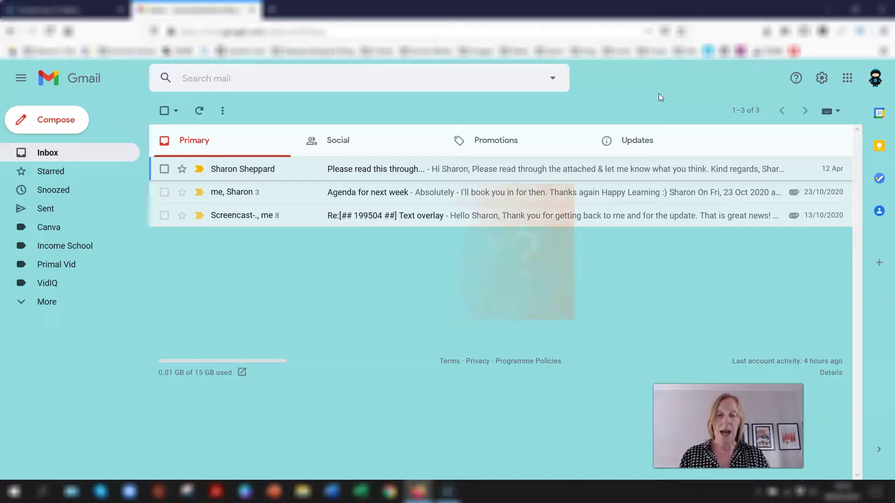
Open the keyboard shortcuts help and look through the full list of shortcuts, from formatting down to navigation and actions.
key("shift+question")
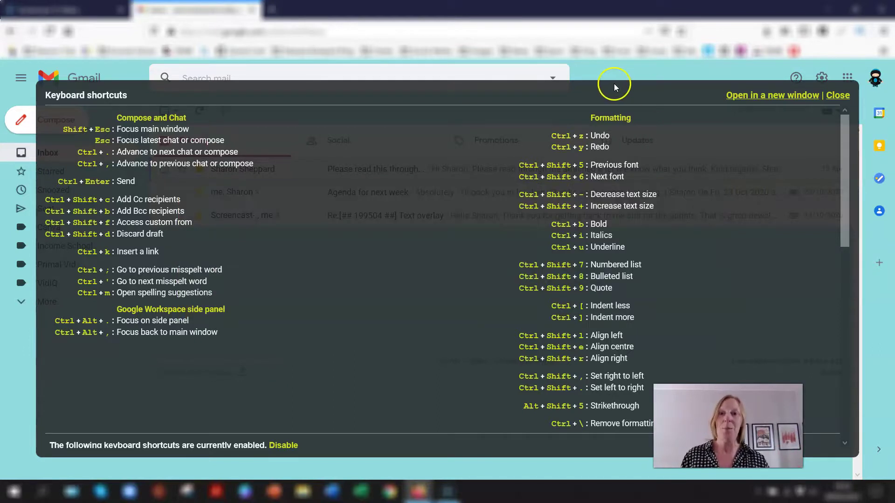
scroll(450, 194, "down", 15)
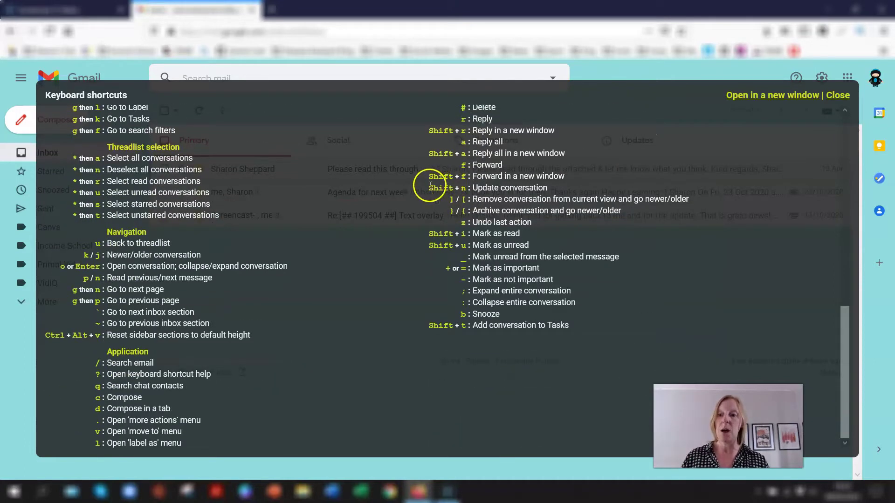
scroll(406, 200, "up", 10)
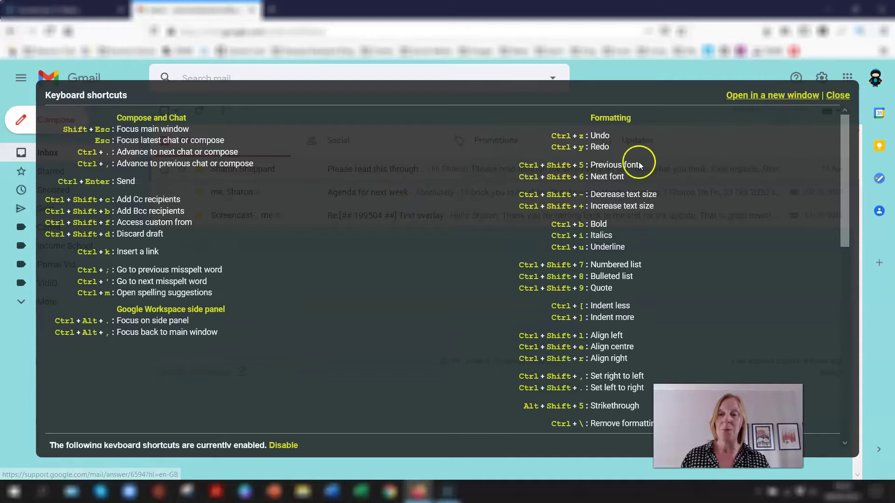
scroll(405, 199, "down", 10)
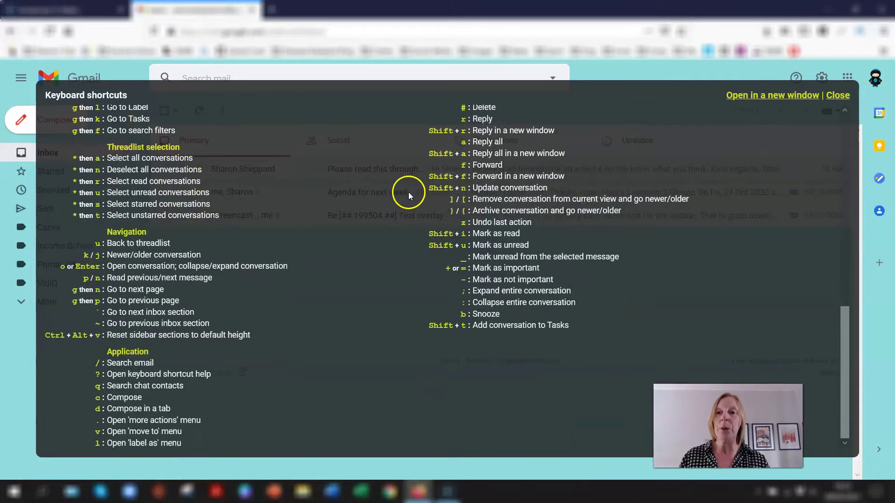
scroll(448, 228, "up", 10)
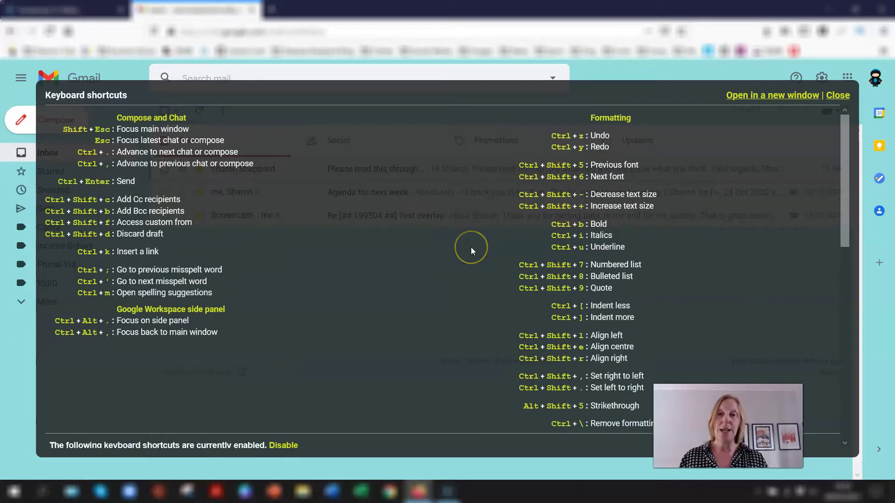